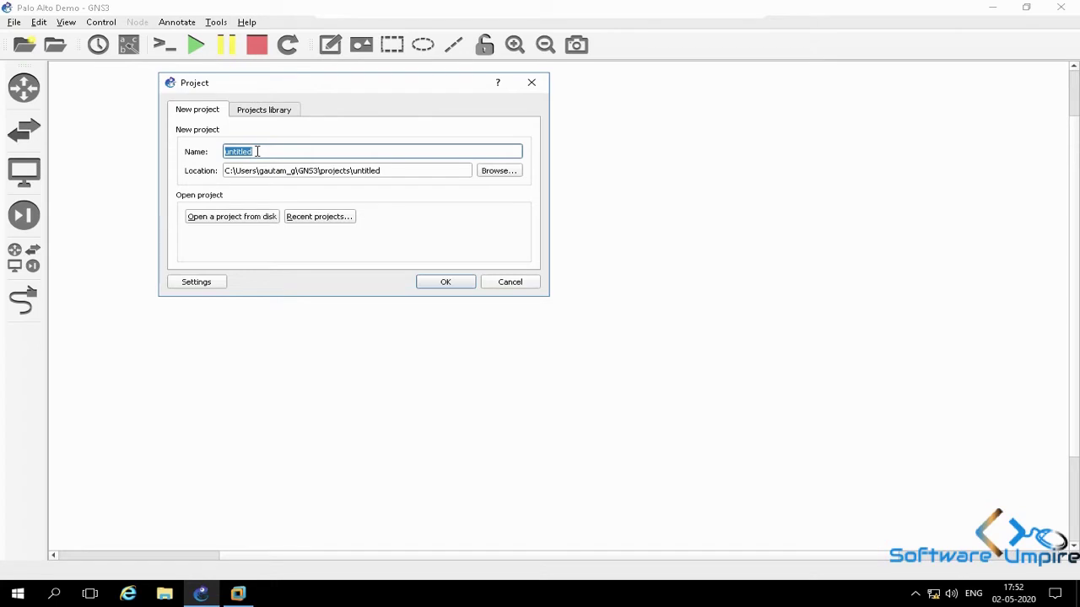
# Enter 'ASAv with Telnet' as the new project's name
pyautogui.write('ASAv ')
pyautogui.write('with Tel')
pyautogui.write('net')
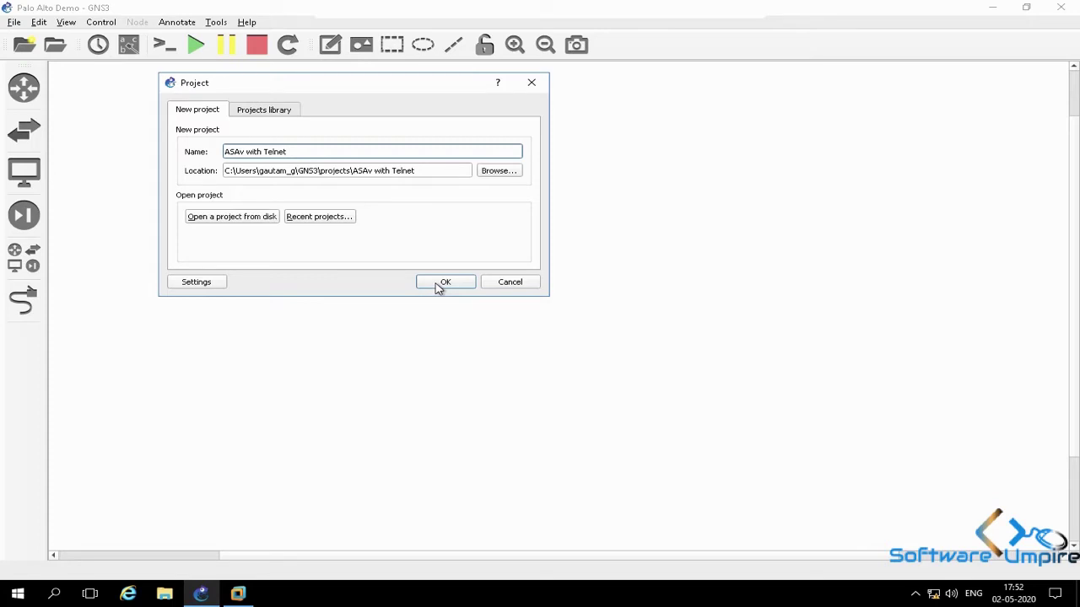
# Create the 'ASAv with Telnet' project and open the CiscoASAv9.9.2-1 console at its GRUB menu
pyautogui.click(438, 287)
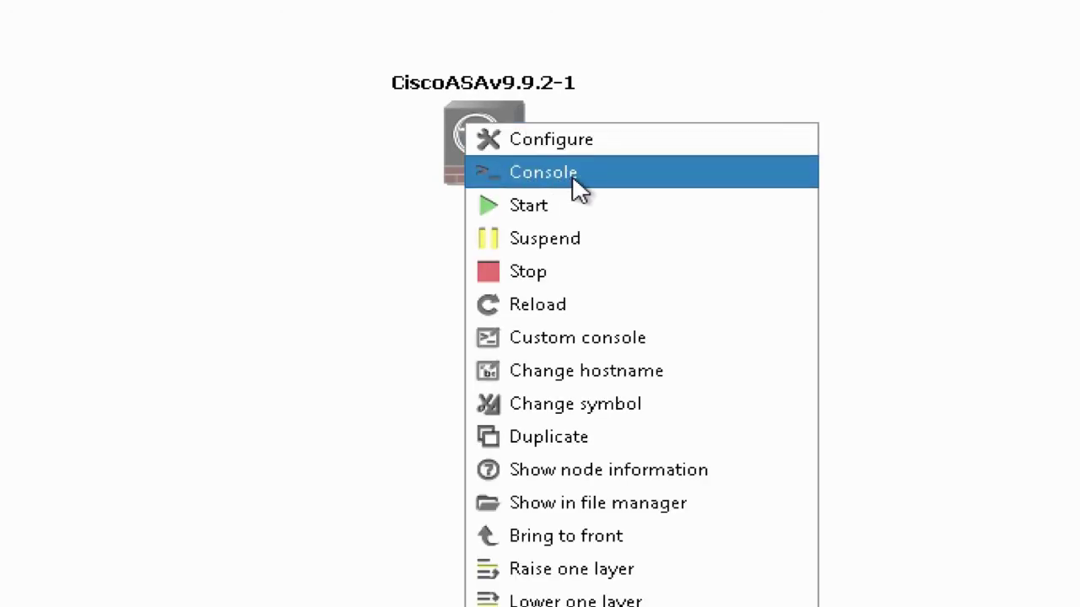
pyautogui.click(579, 177)
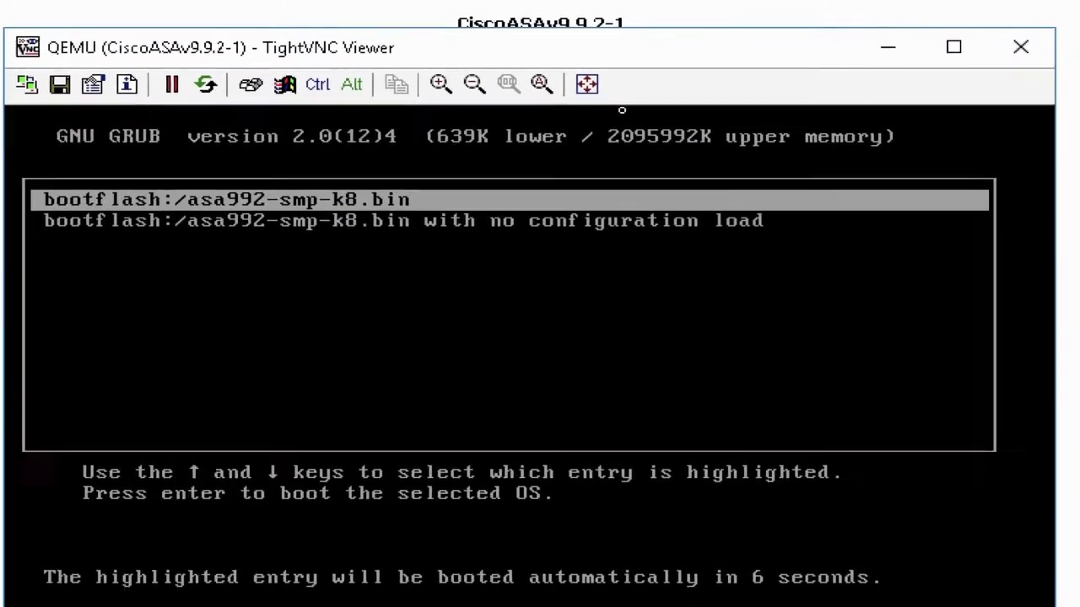
# Boot the ASAv past GRUB and enter privileged mode with en and a blank password
pyautogui.press('Down')
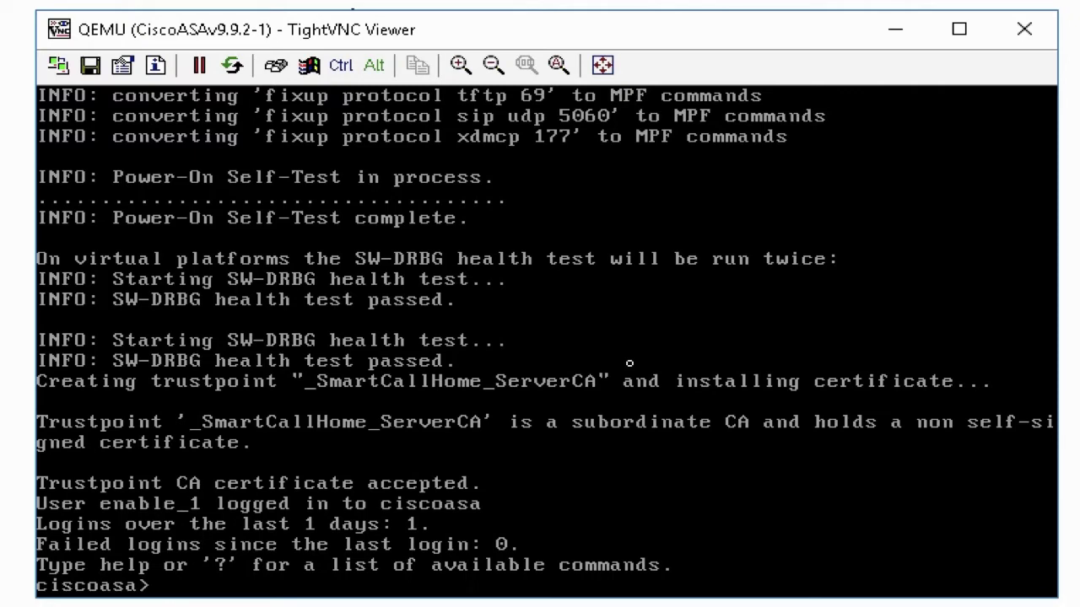
pyautogui.write('en')
pyautogui.press('Return')
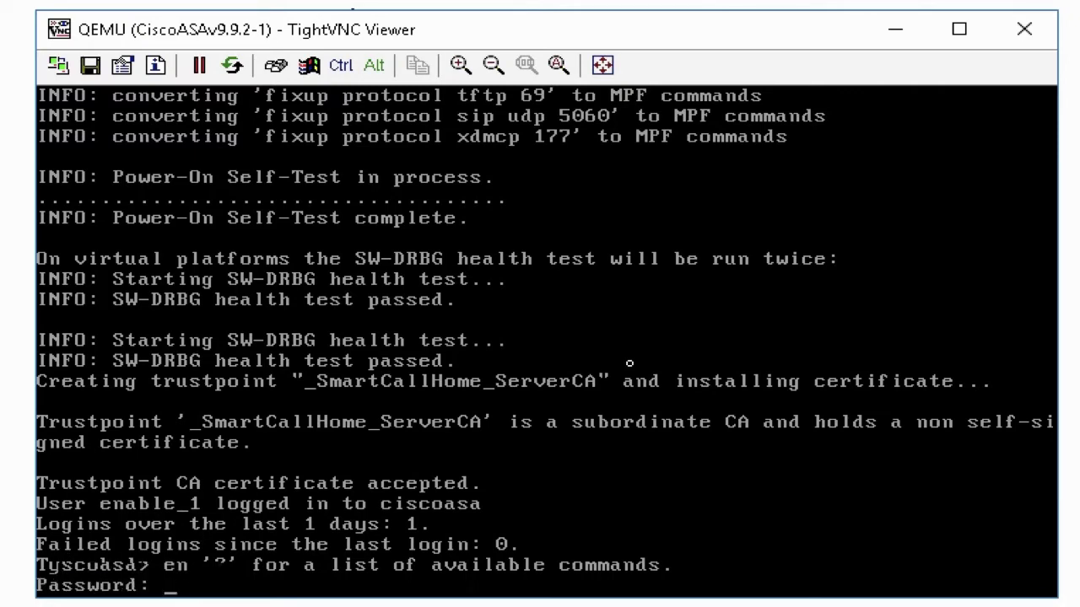
pyautogui.press('Return')
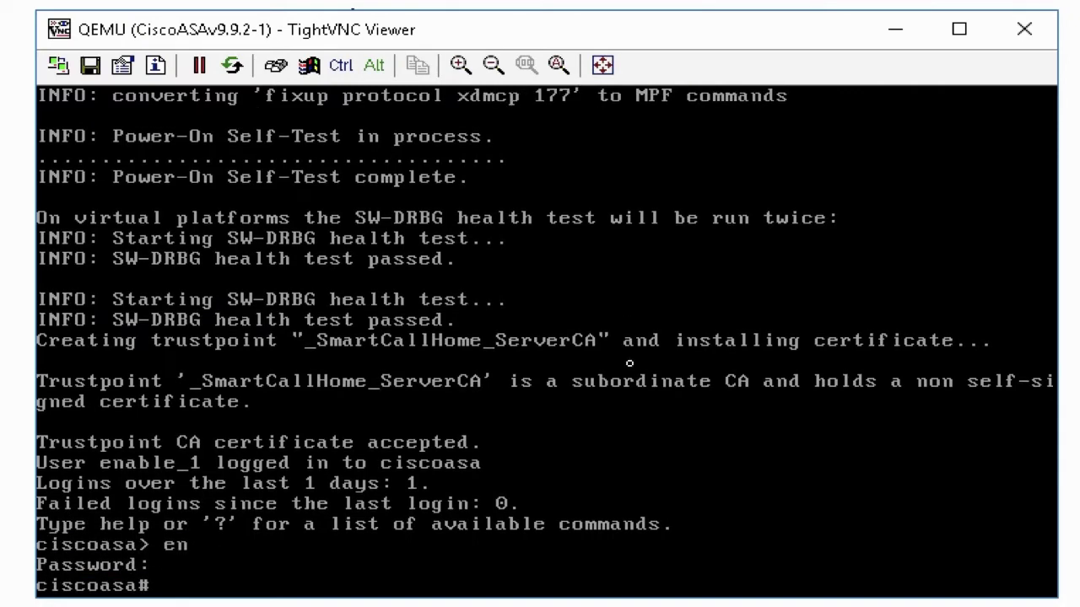
pyautogui.press('Return')
pyautogui.press('Return')
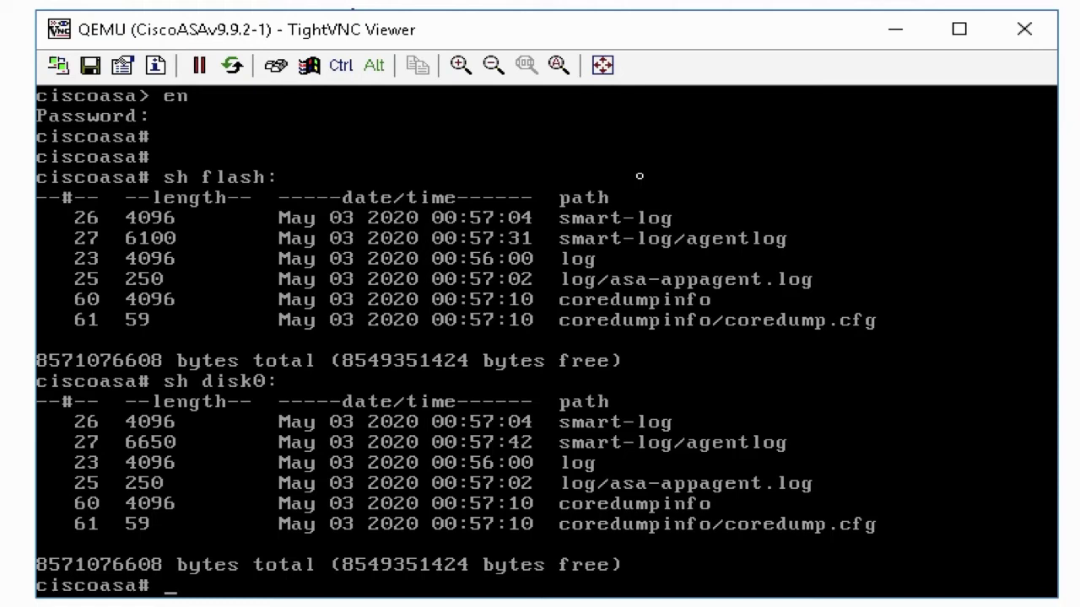
# Change into the coredumpinfo directory on the ASAv
pyautogui.write('cd c')
pyautogui.write('oredum')
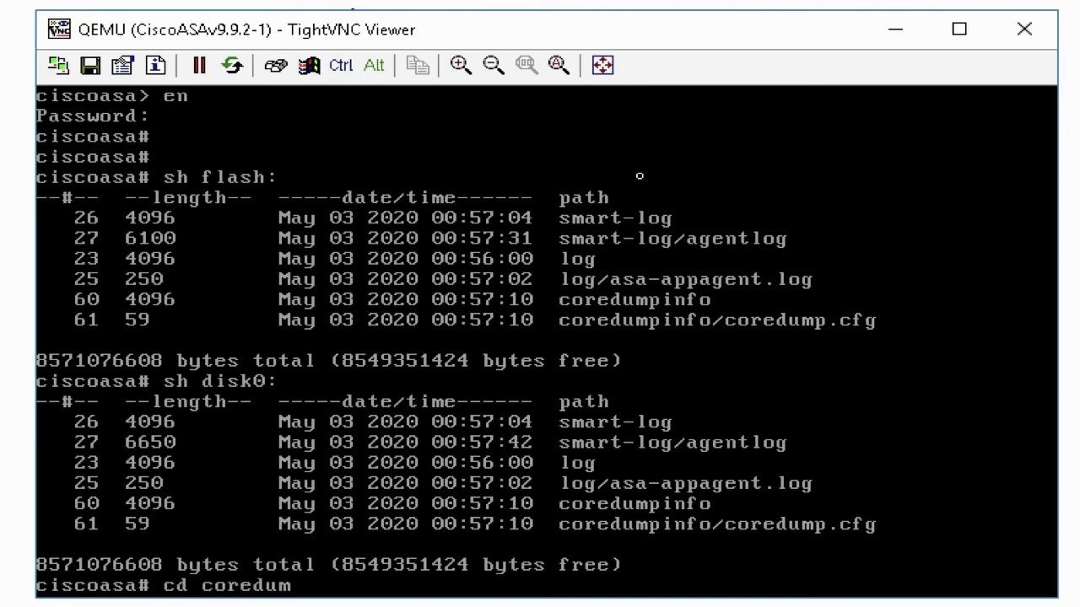
pyautogui.write('pinfo')
pyautogui.press('Return')
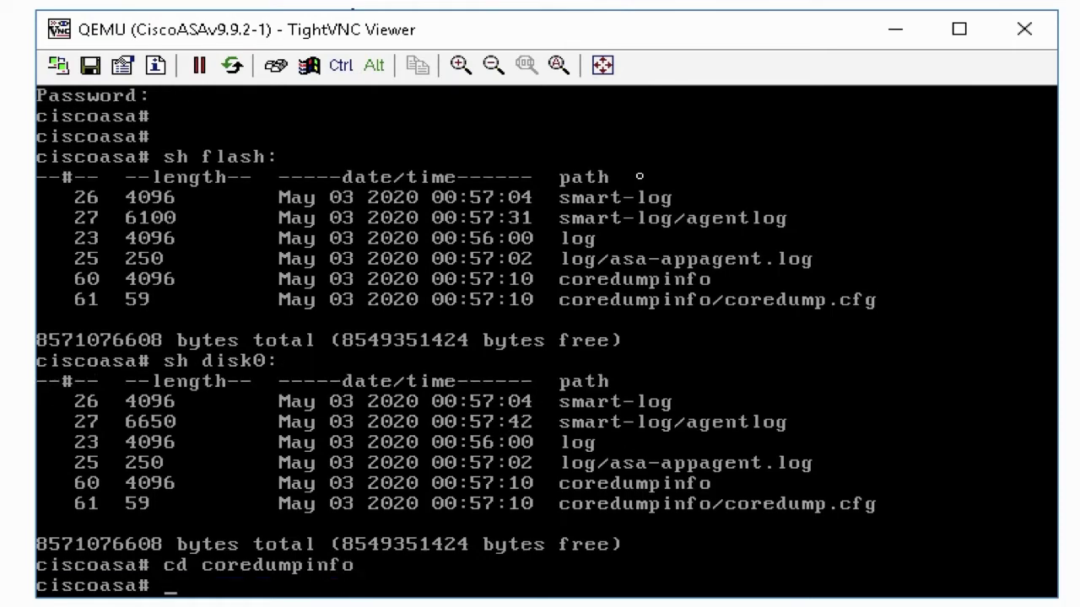
pyautogui.press('Return')
pyautogui.press('Return')
pyautogui.press('Return')
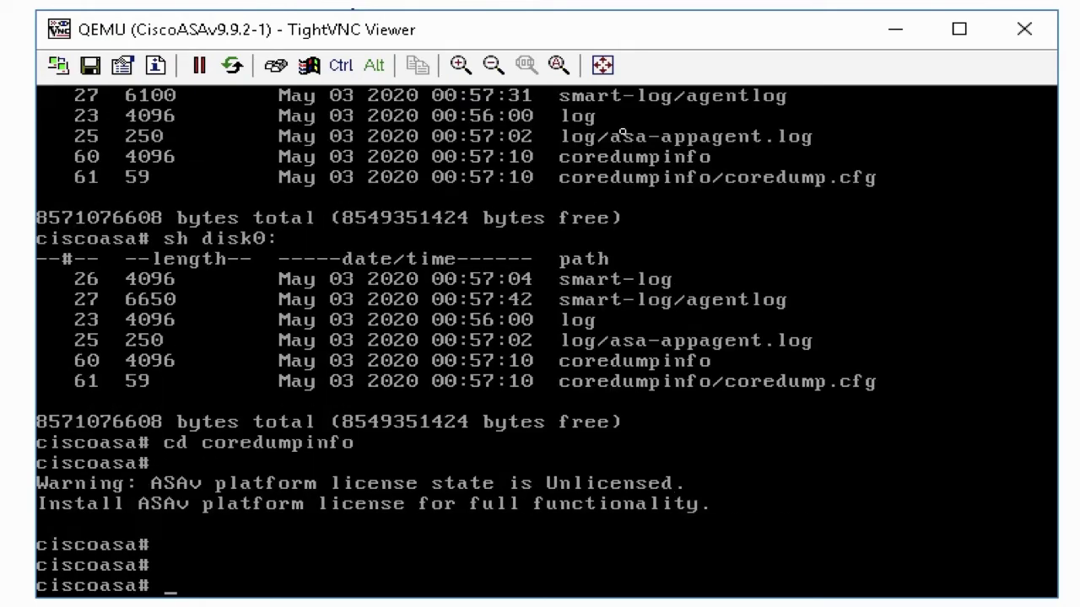
# Copy coredump.cfg to disk0:/use_ttyS0, accepting the default source and destination names
pyautogui.write('copy ')
pyautogui.write('cp')
pyautogui.press('BackSpace')
pyautogui.write('ore')
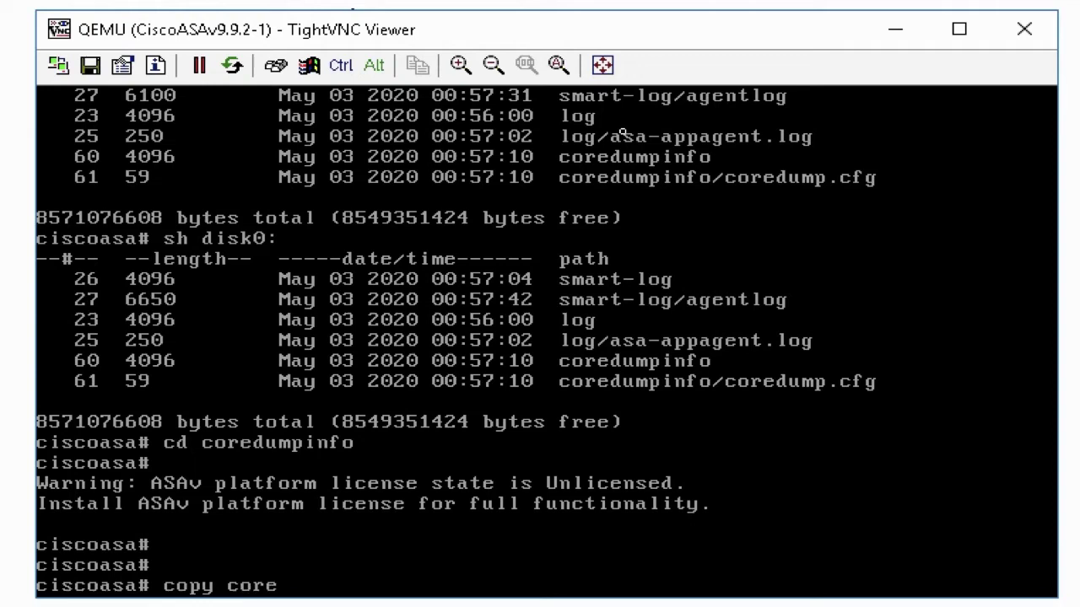
pyautogui.write('du')
pyautogui.write('mp.cfg disk0:')
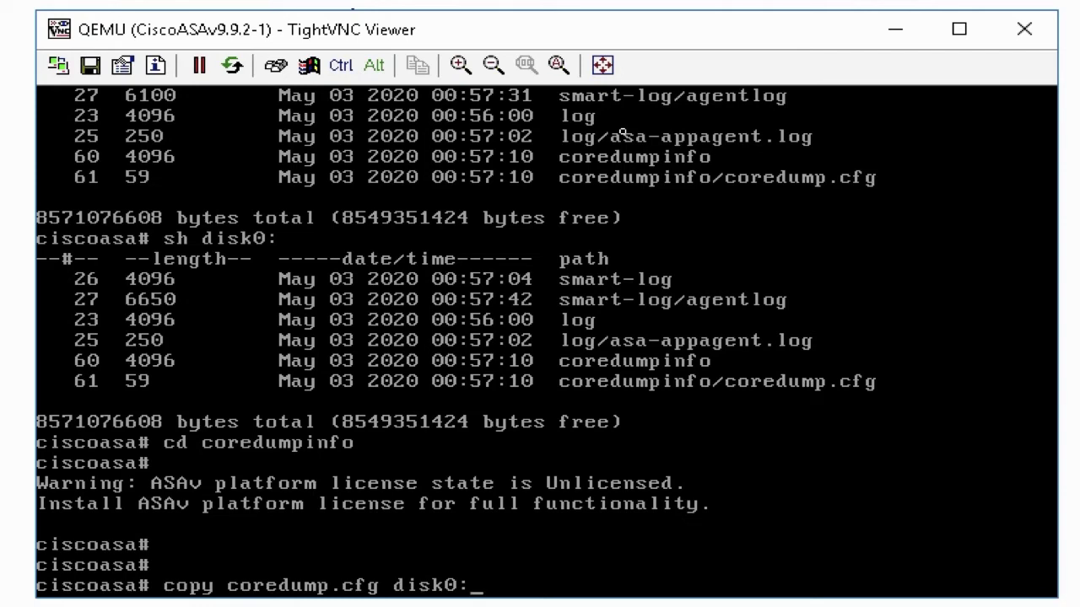
pyautogui.write('/use')
pyautogui.write('_')
pyautogui.write('tt')
pyautogui.write('yS0')
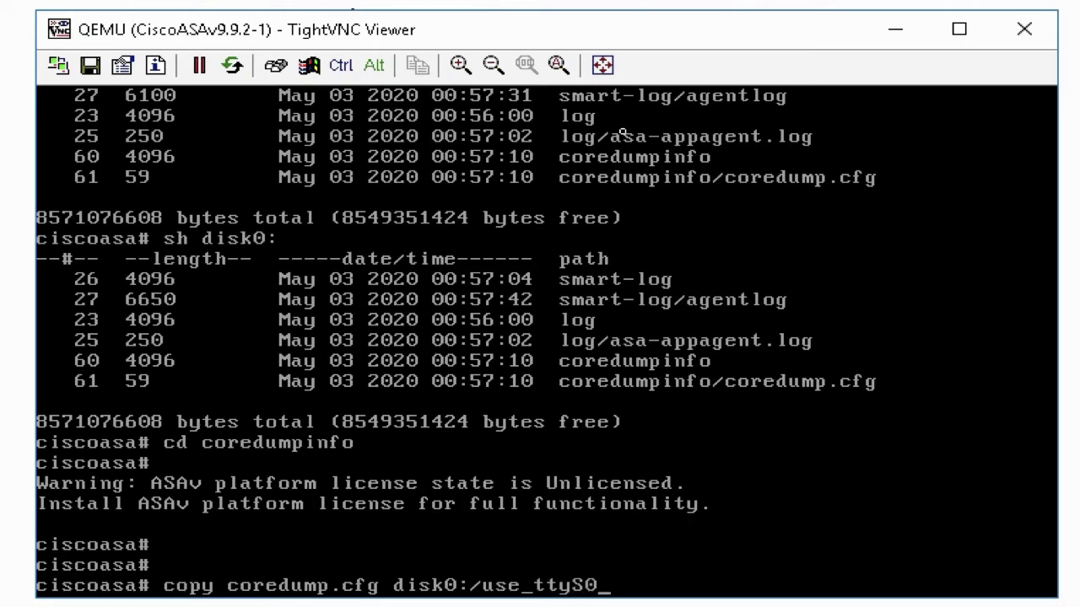
pyautogui.press('Return')
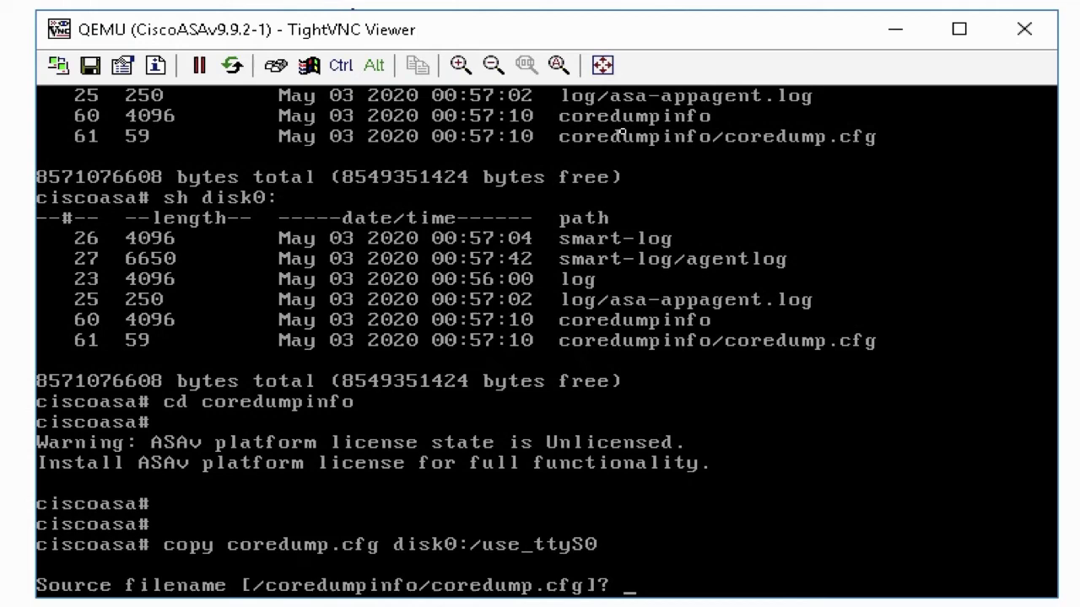
pyautogui.press('Return')
pyautogui.press('Return')
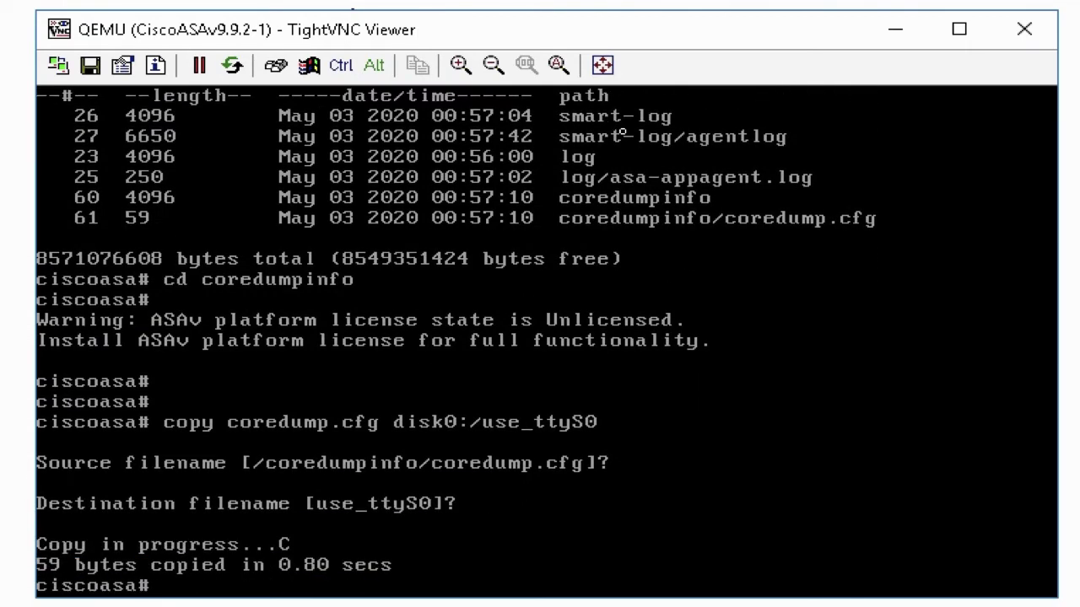
# List disk0 to confirm use_ttyS0 exists, then reload the ASAv
pyautogui.press('Return')
pyautogui.write('sh ')
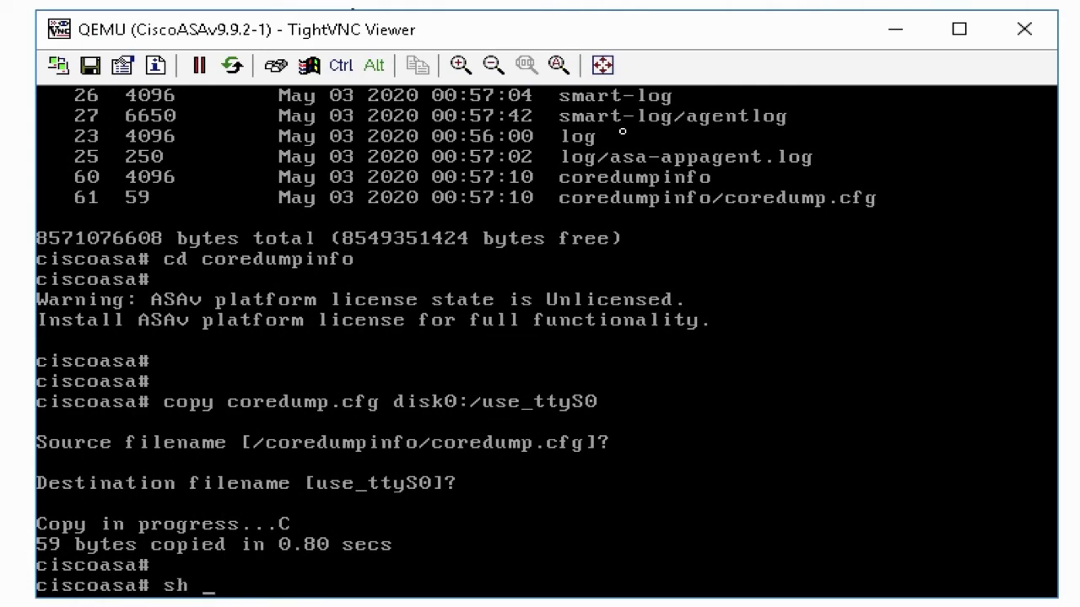
pyautogui.write('disk0')
pyautogui.write(':')
pyautogui.press('Return')
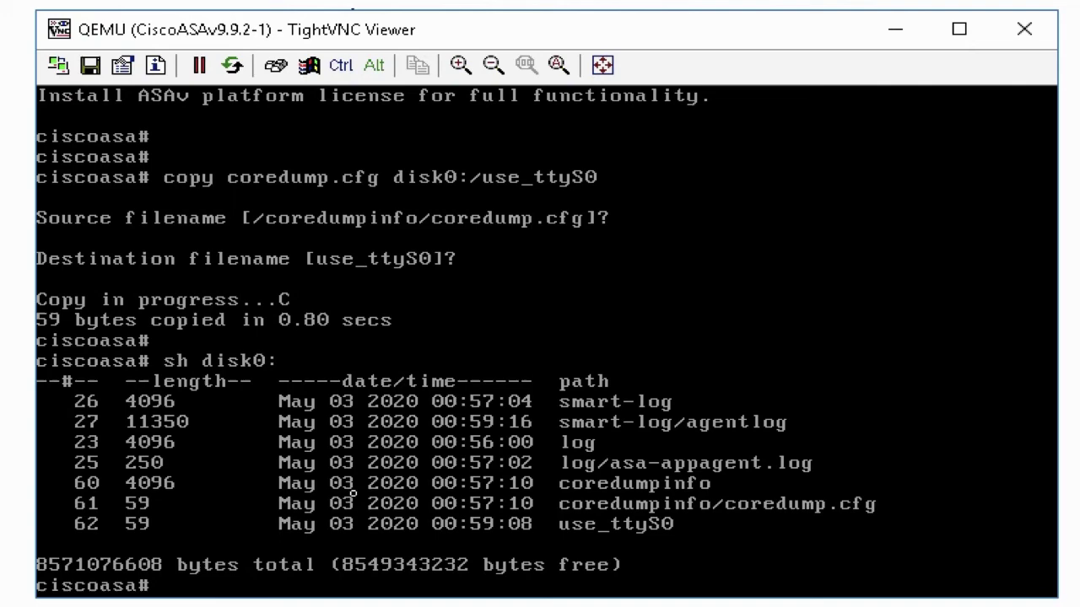
pyautogui.write('reload')
pyautogui.press('Return')
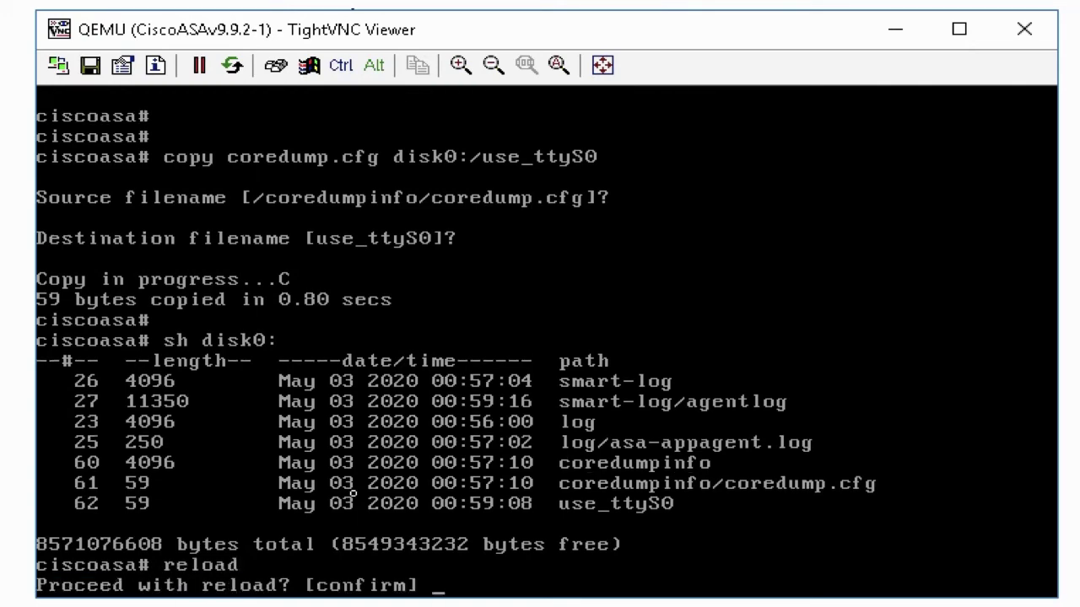
pyautogui.press('Return')
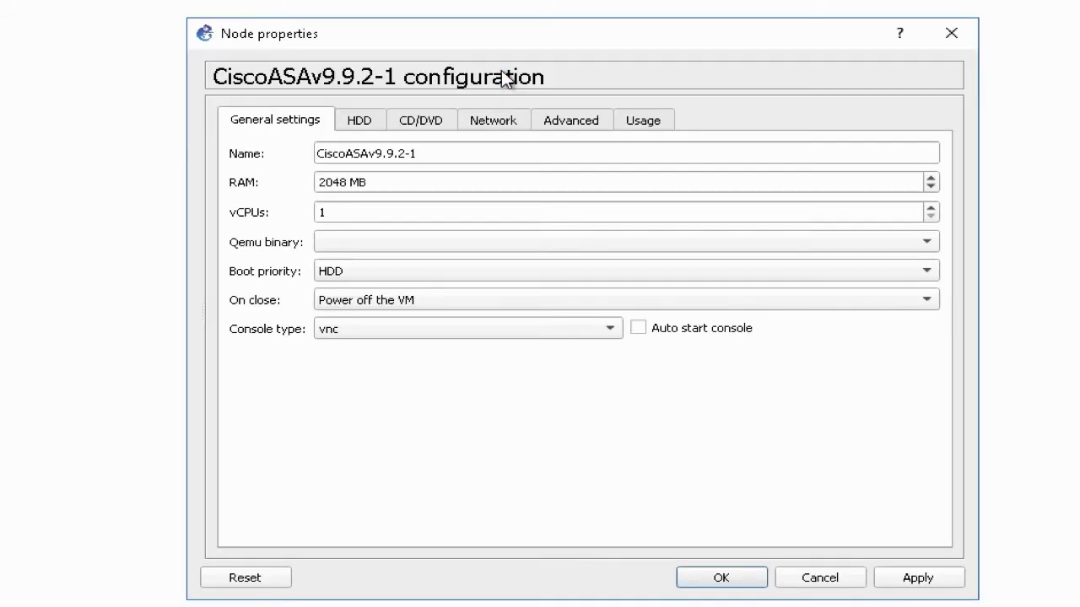
# Change the CiscoASAv9.9.2-1 console type from vnc to telnet and apply it
pyautogui.click(449, 333)
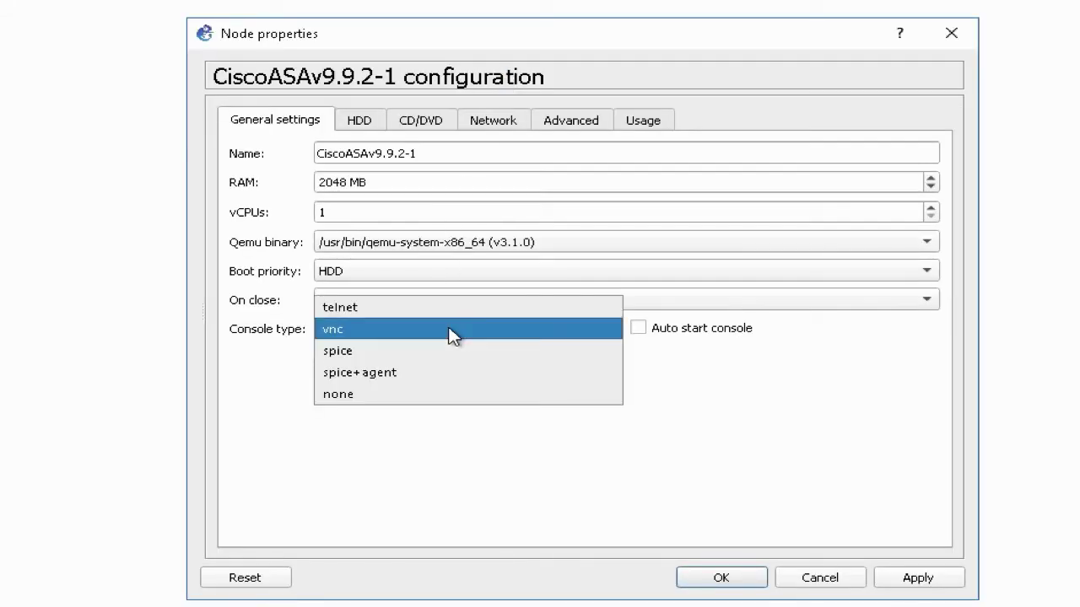
pyautogui.click(367, 310)
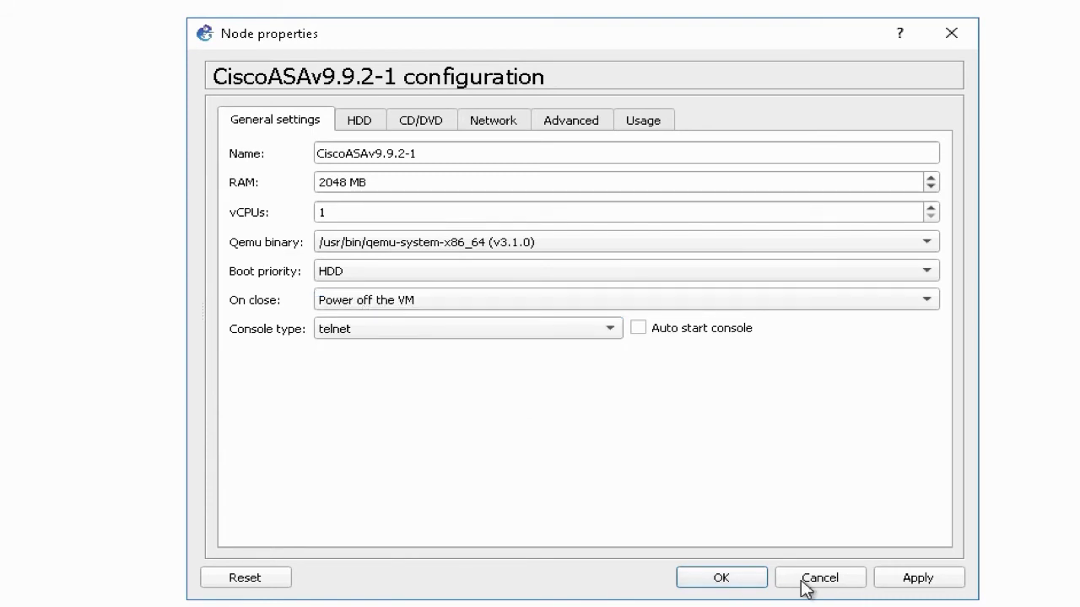
pyautogui.click(902, 582)
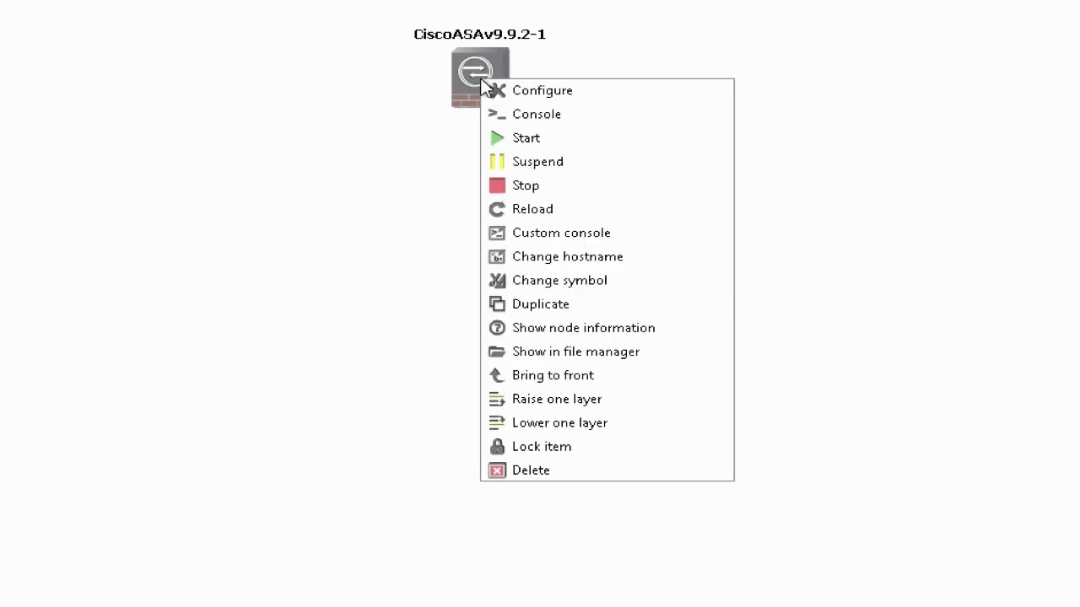
# Open the ASAv console in PuTTY over telnet, reaching the ciscoasa> prompt
pyautogui.click(577, 118)
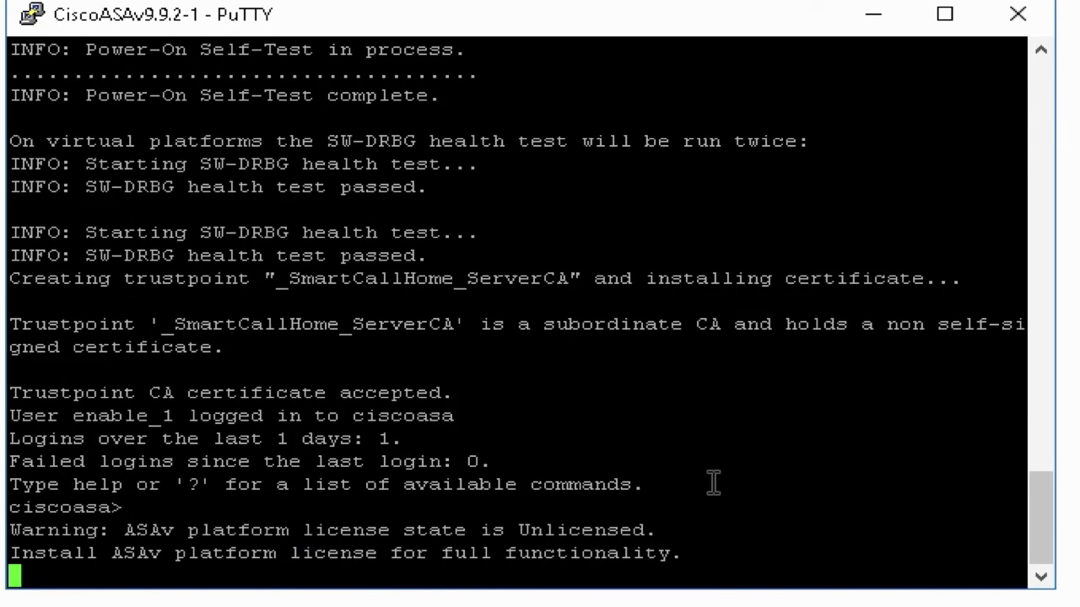
# Enter privileged mode with en and save the configuration with wr, which reports [OK]
pyautogui.press('Return')
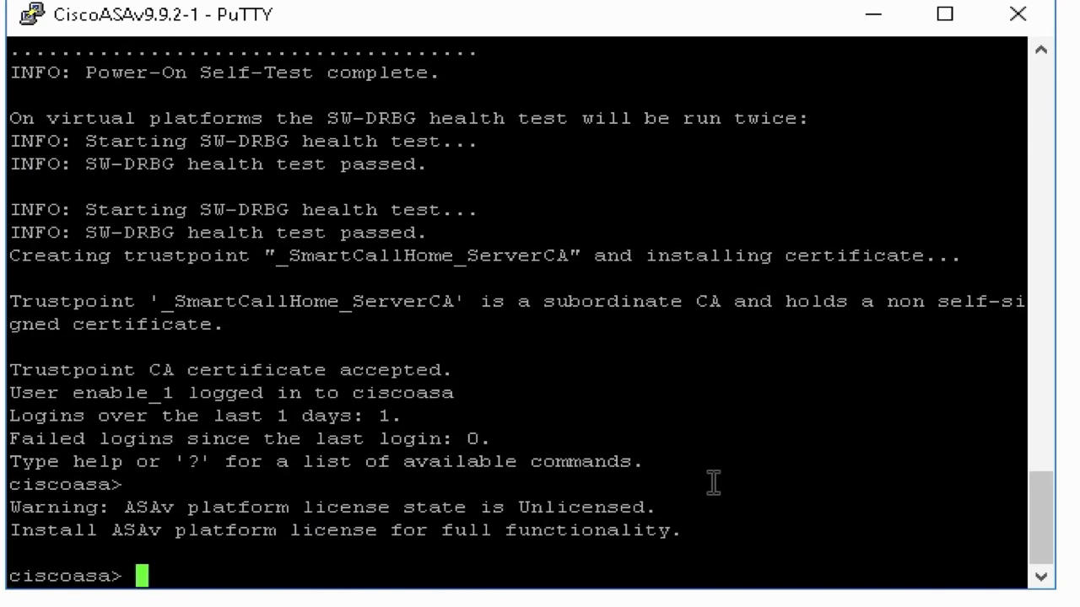
pyautogui.press('Return')
pyautogui.press('Return')
pyautogui.press('Return')
pyautogui.press('Return')
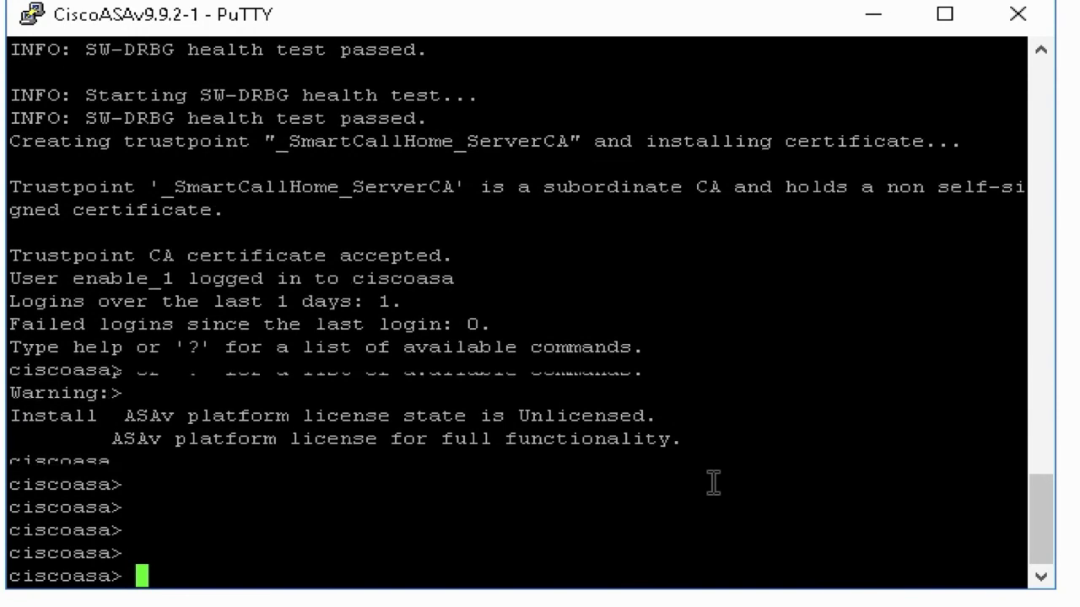
pyautogui.press('Return')
pyautogui.write('en')
pyautogui.press('Return')
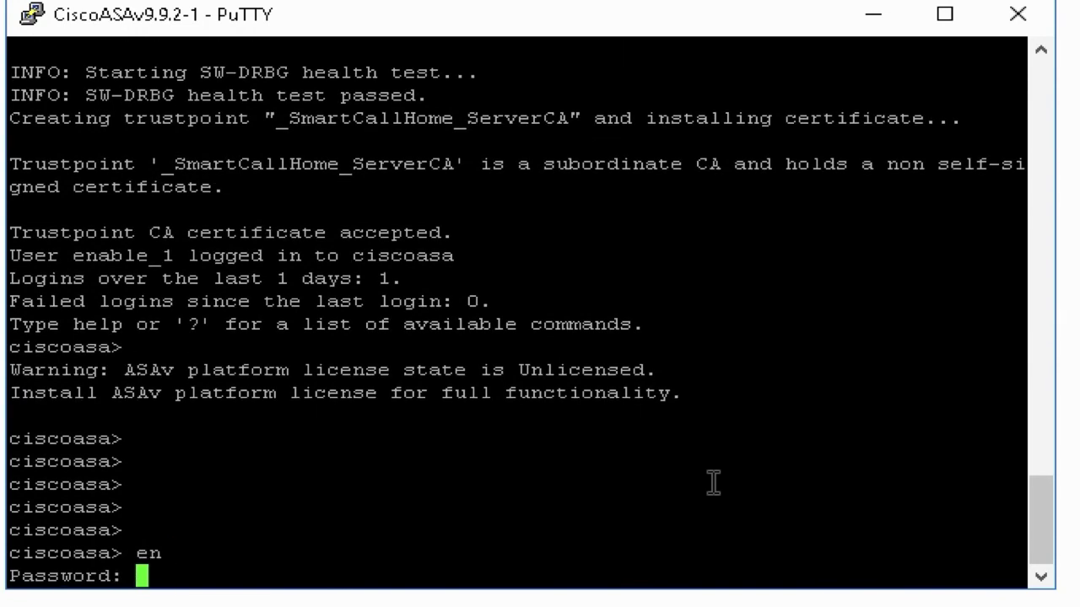
pyautogui.press('Return')
pyautogui.press('Return')
pyautogui.press('Return')
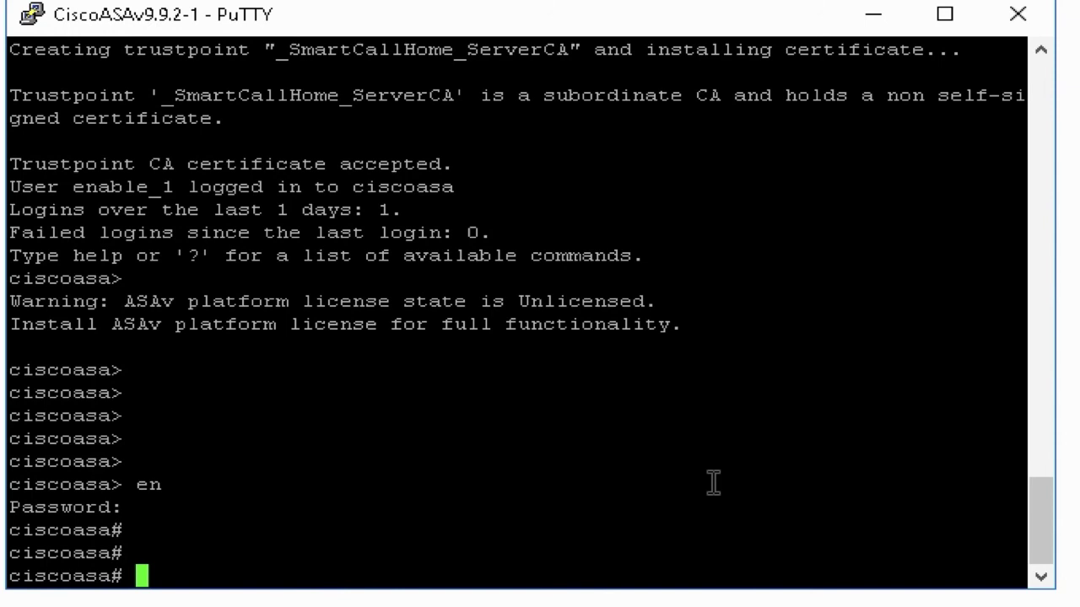
pyautogui.write('wr')
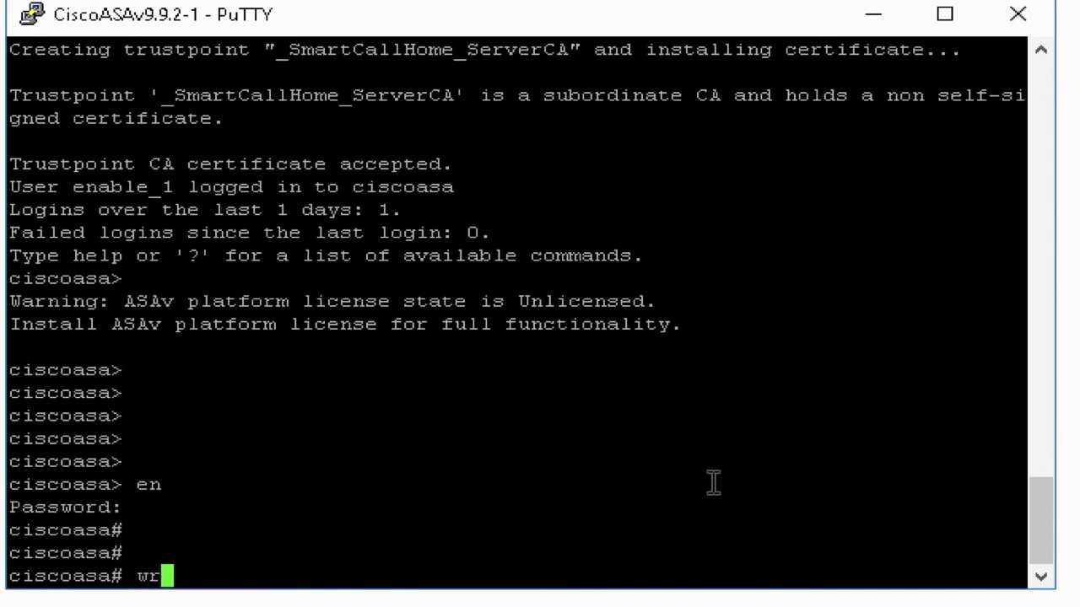
pyautogui.press('Return')
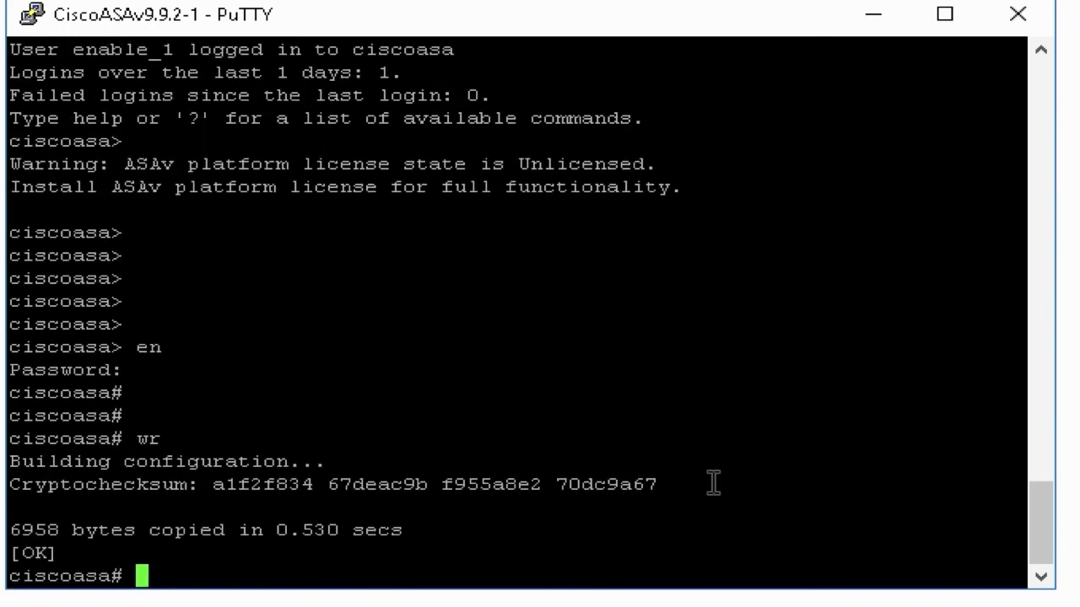